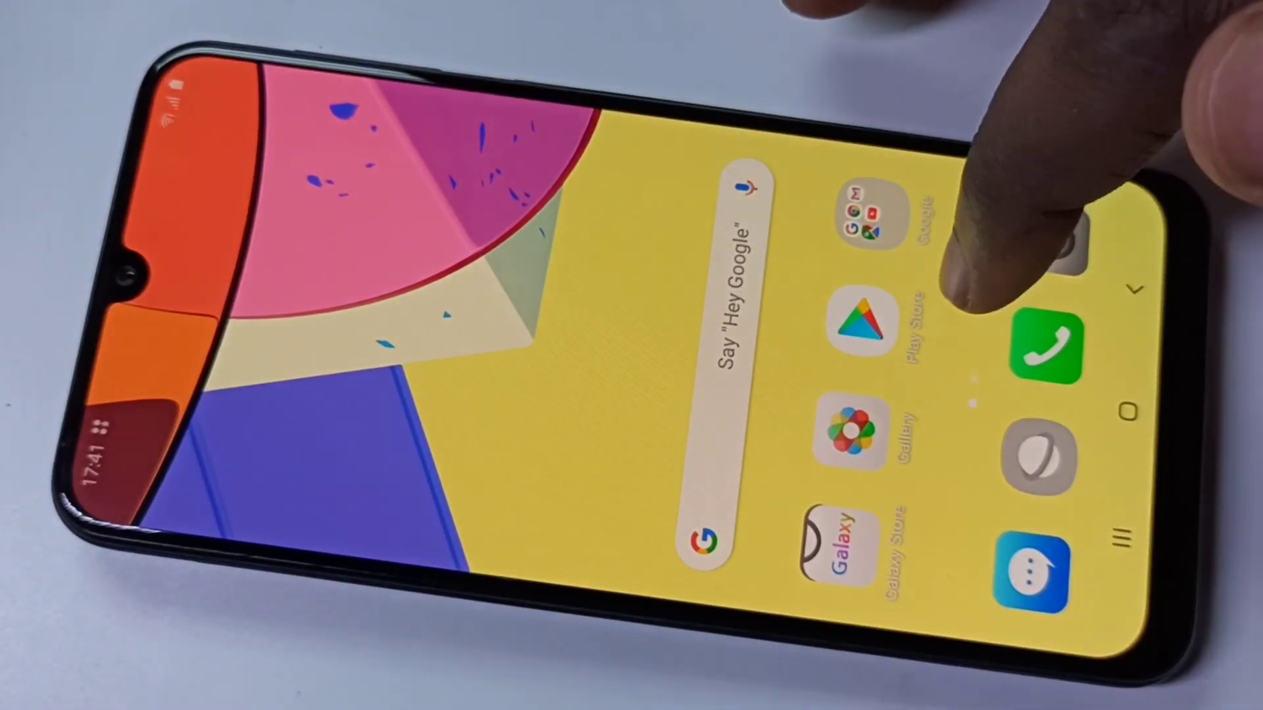
Open Settings from the app drawer and go to About phone > Software information
left_click_drag(957, 296, 789, 148)
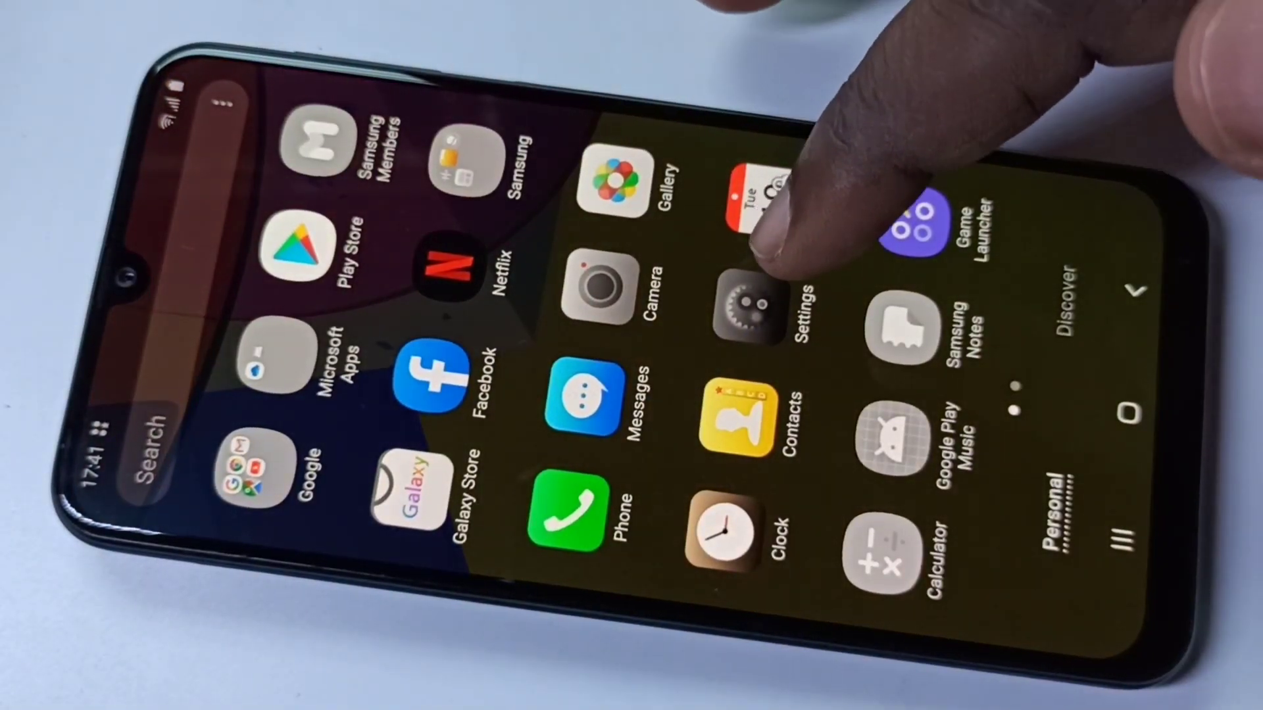
left_click(748, 307)
left_click_drag(987, 296, 592, 296)
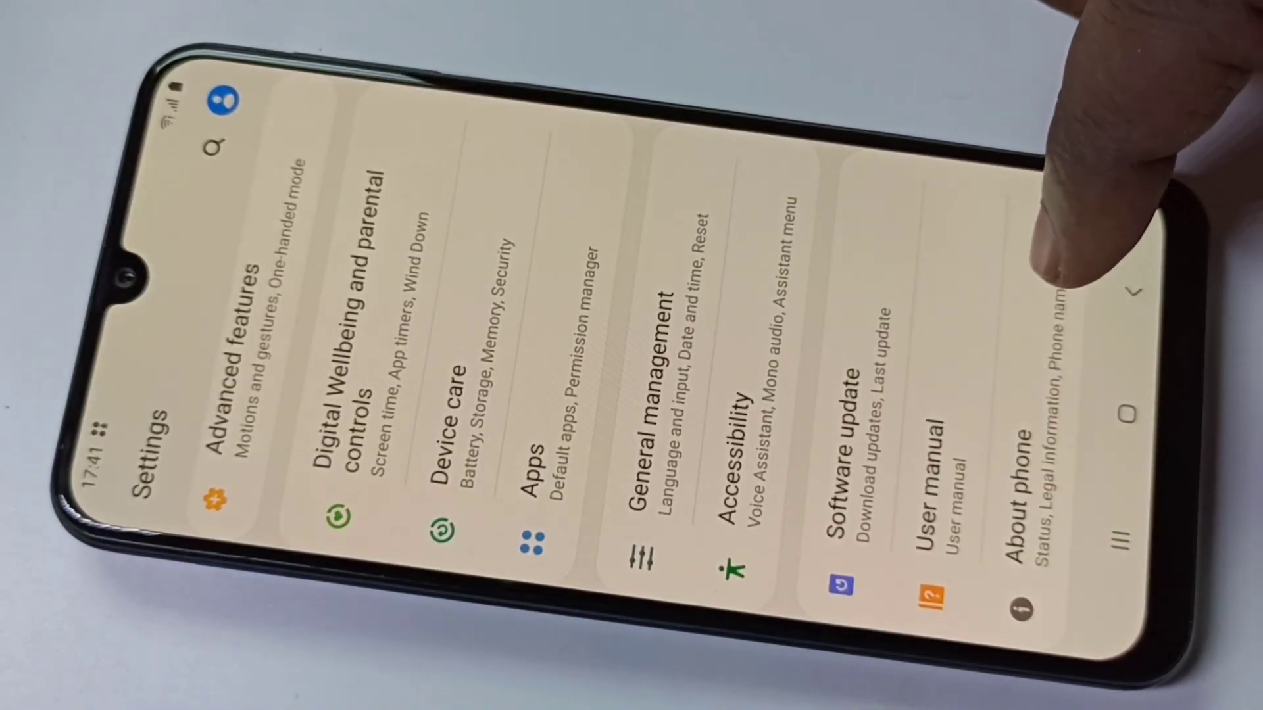
left_click(1046, 296)
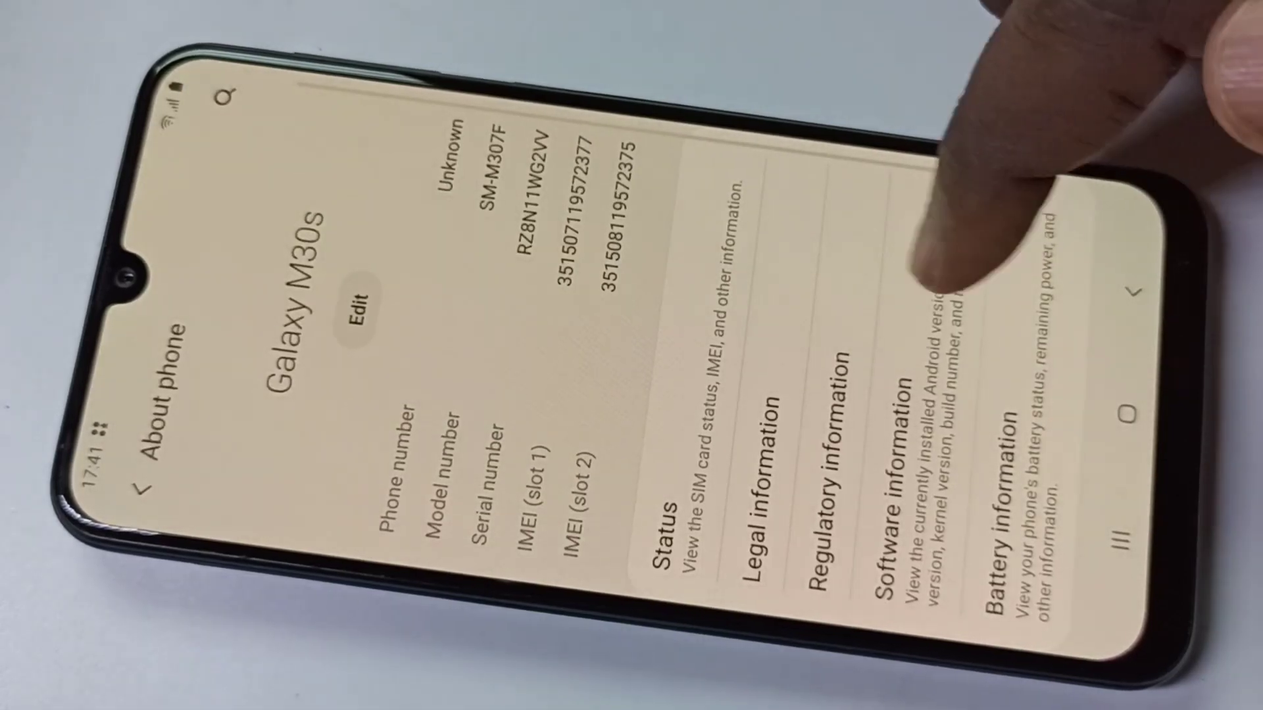
left_click_drag(961, 257, 789, 257)
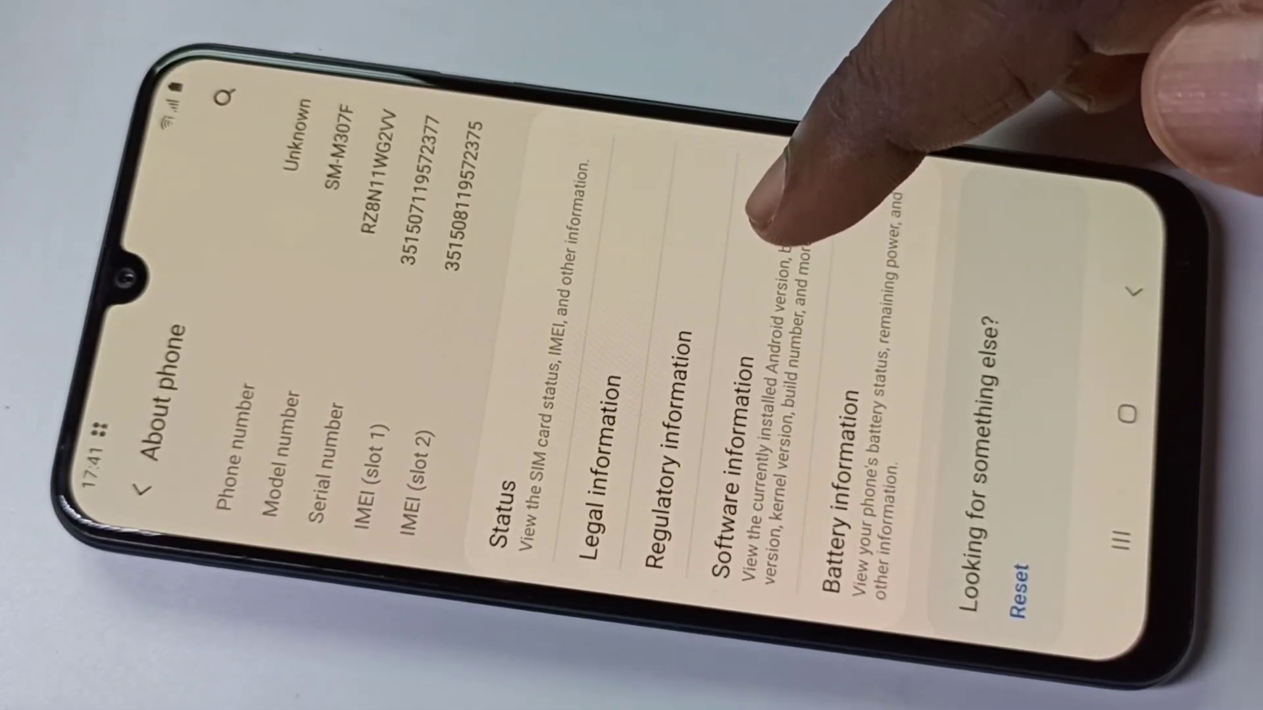
left_click(775, 183)
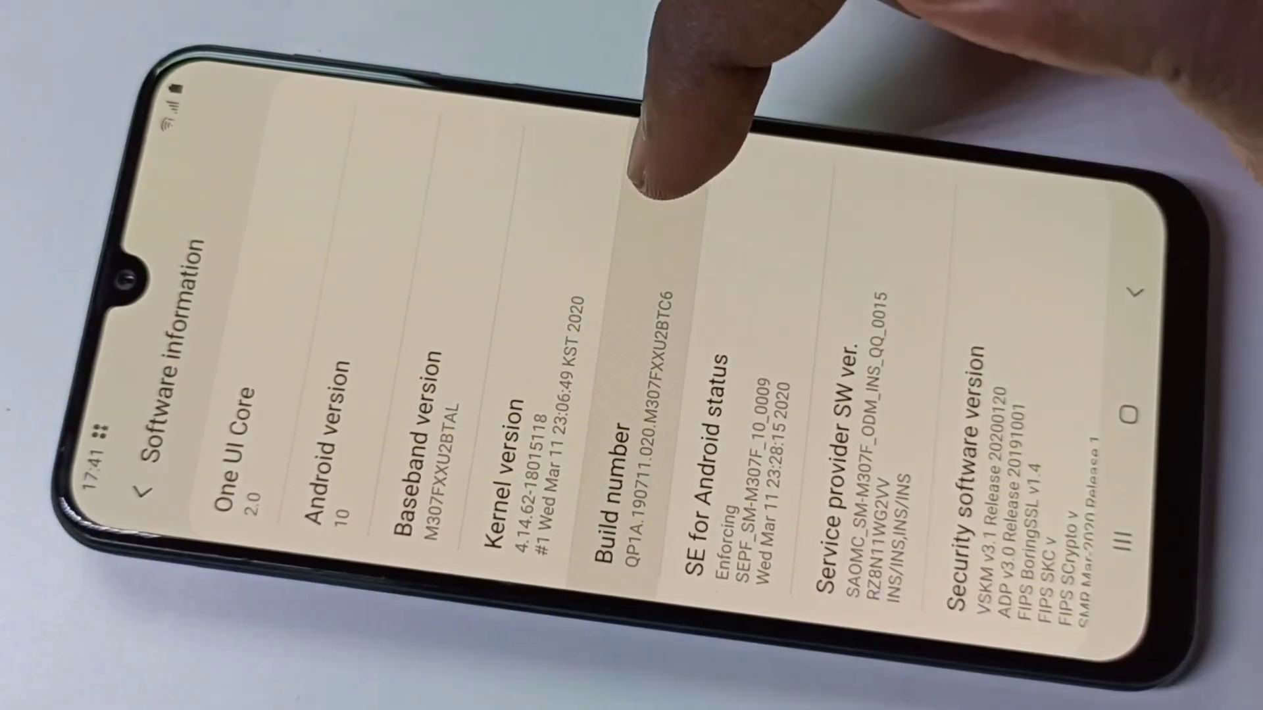
Tap Build number repeatedly until developer mode is unlocked
left_click(652, 247)
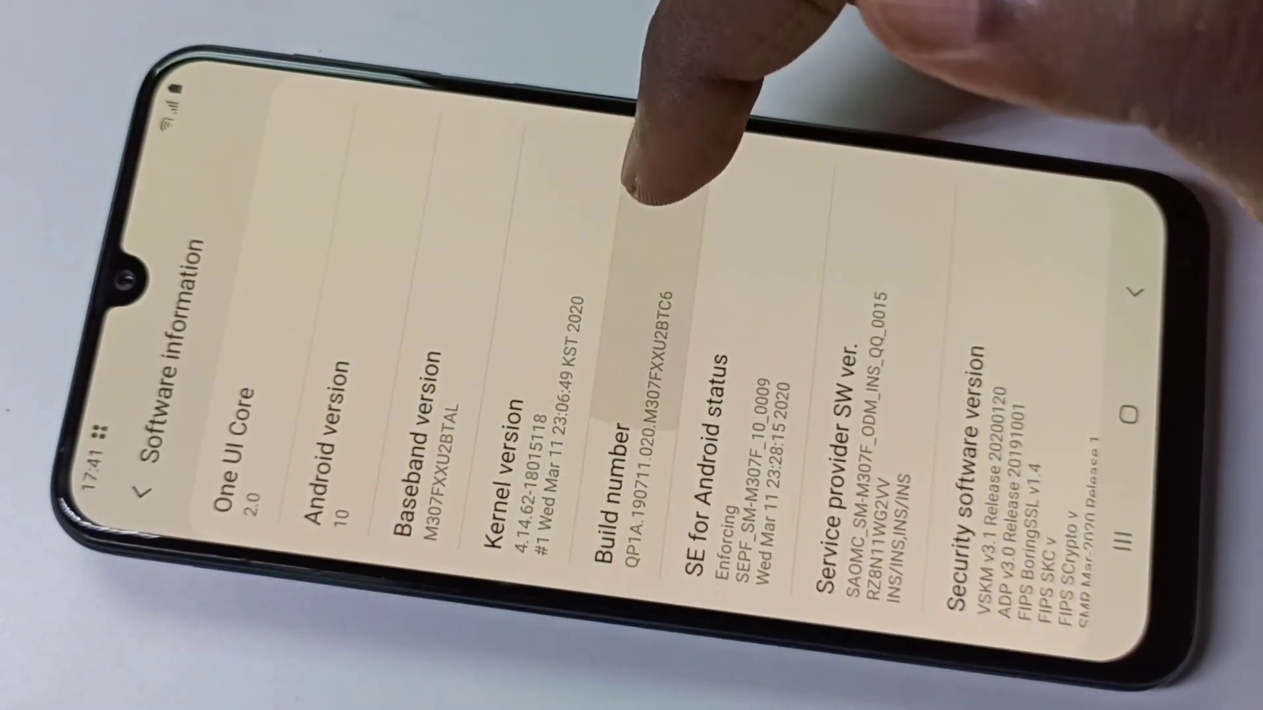
left_click(651, 247)
left_click(651, 247)
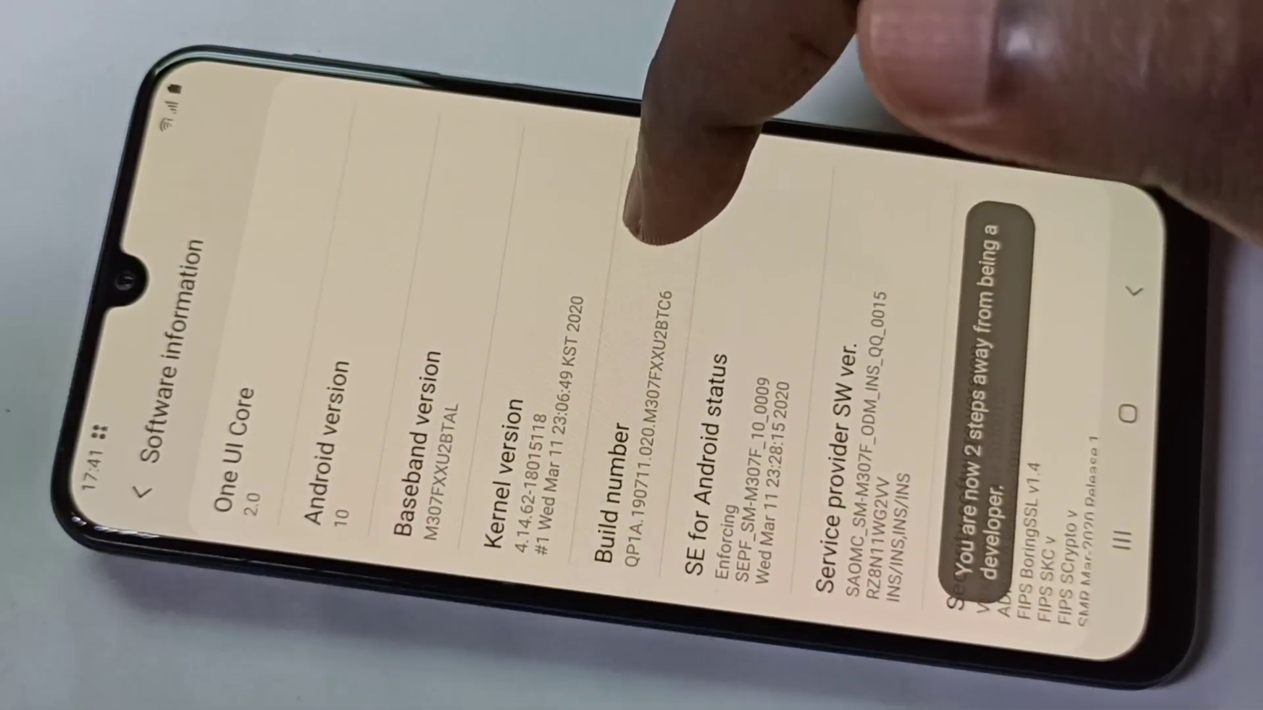
left_click(651, 246)
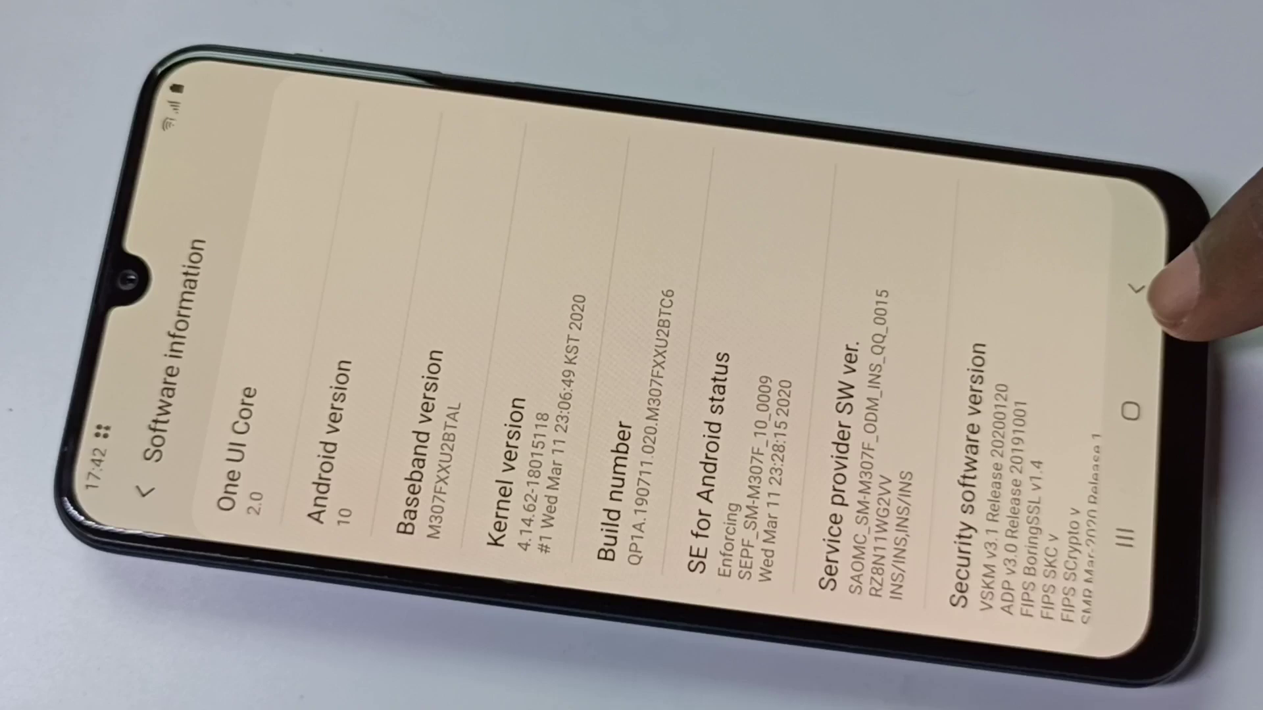
Go back to the main Settings list and open the new Developer options entry
left_click(1139, 287)
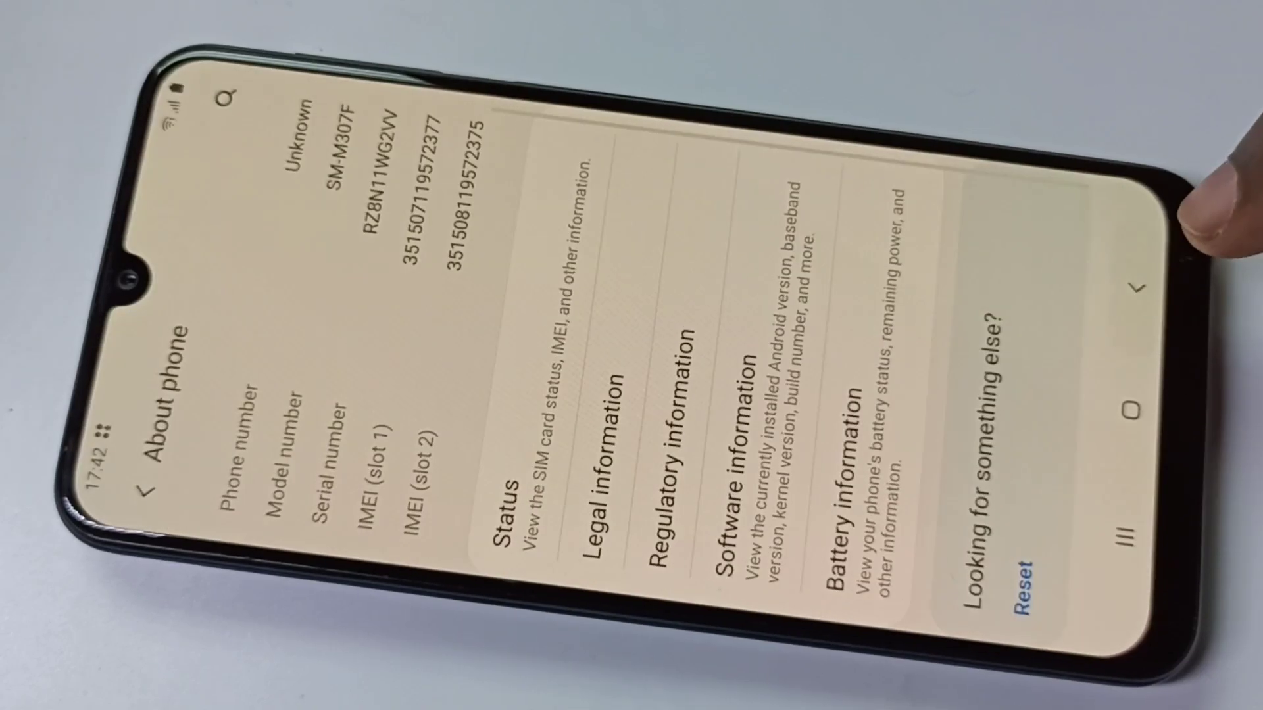
left_click(1136, 287)
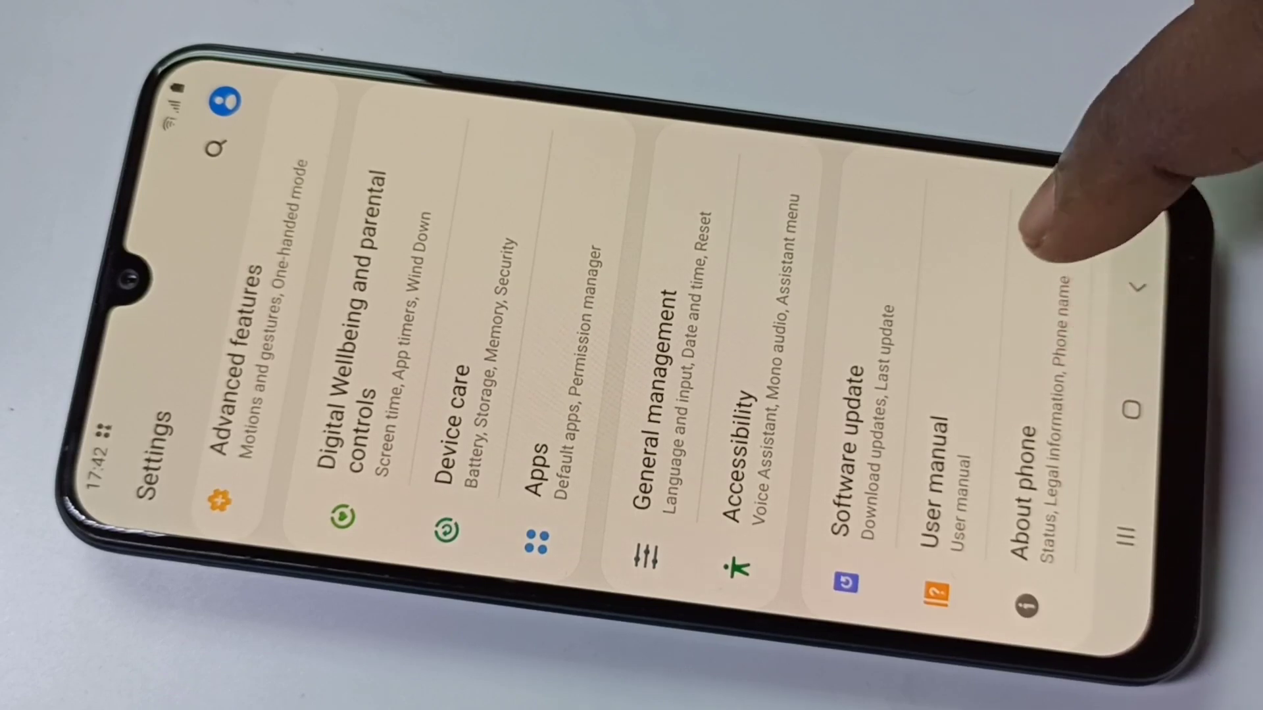
scroll(987, 345, "down", 2)
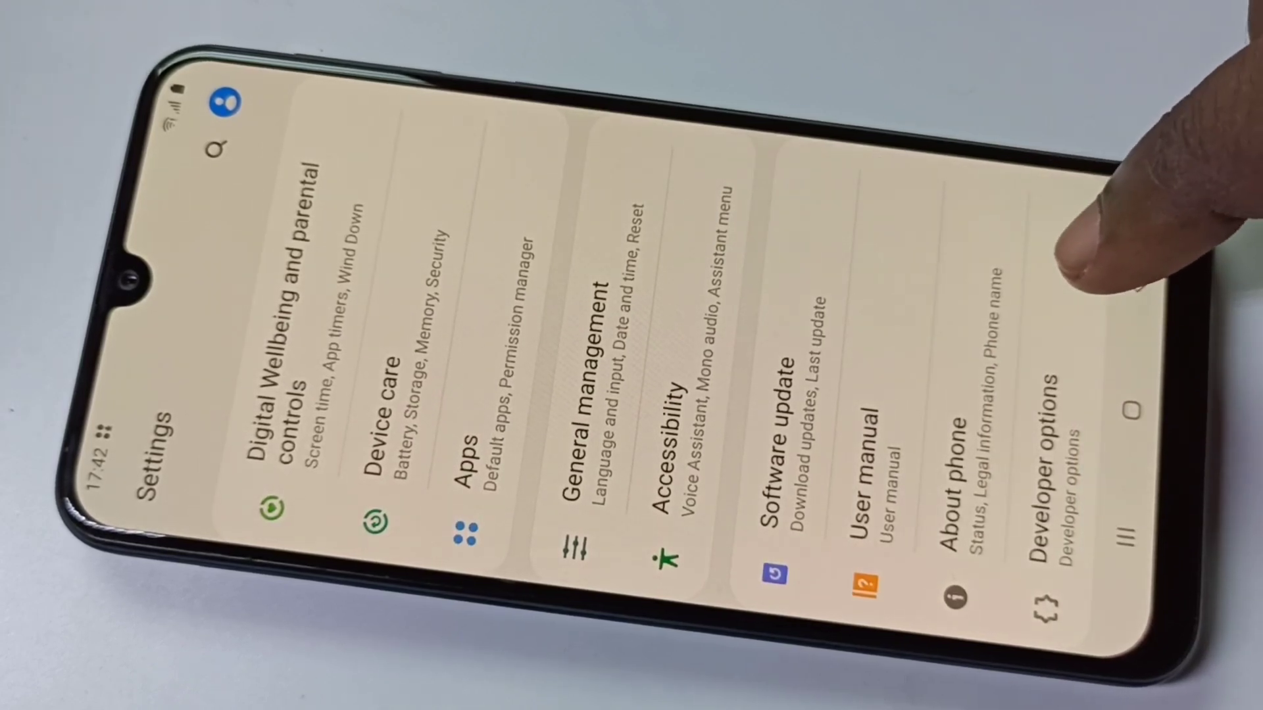
left_click(1070, 297)
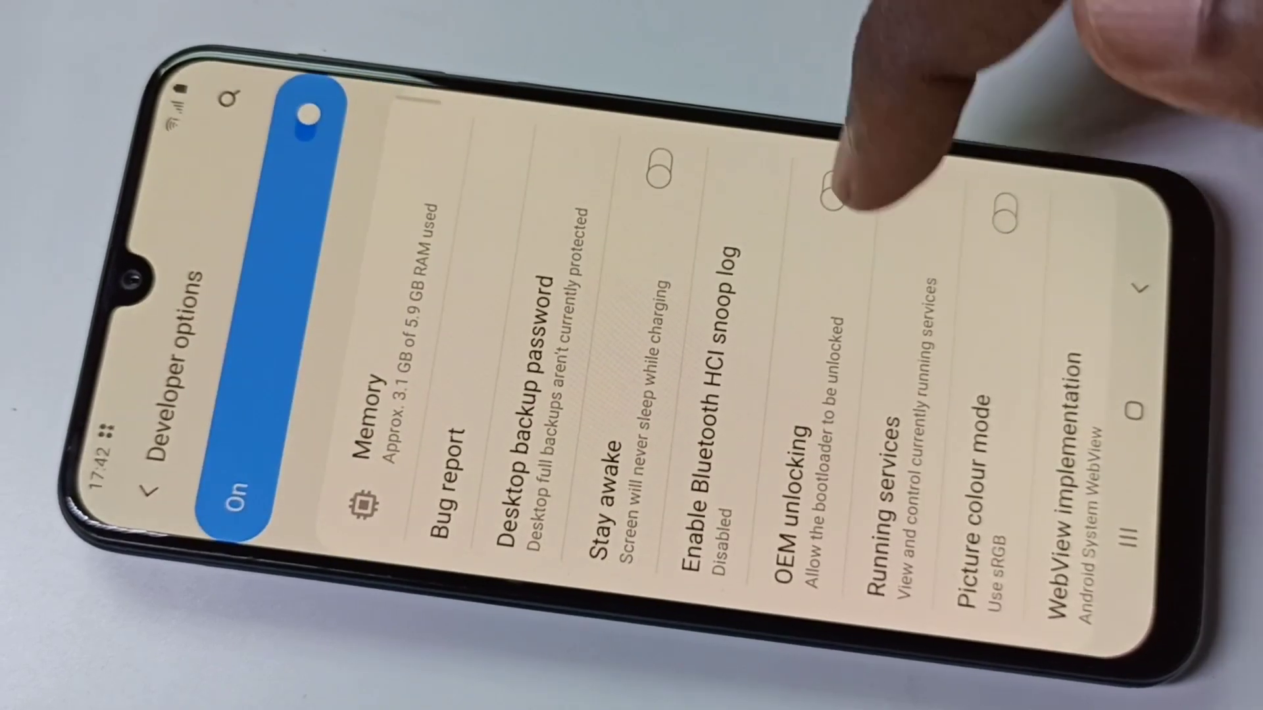
scroll(849, 296, "down", 5)
scroll(849, 296, "down", 5)
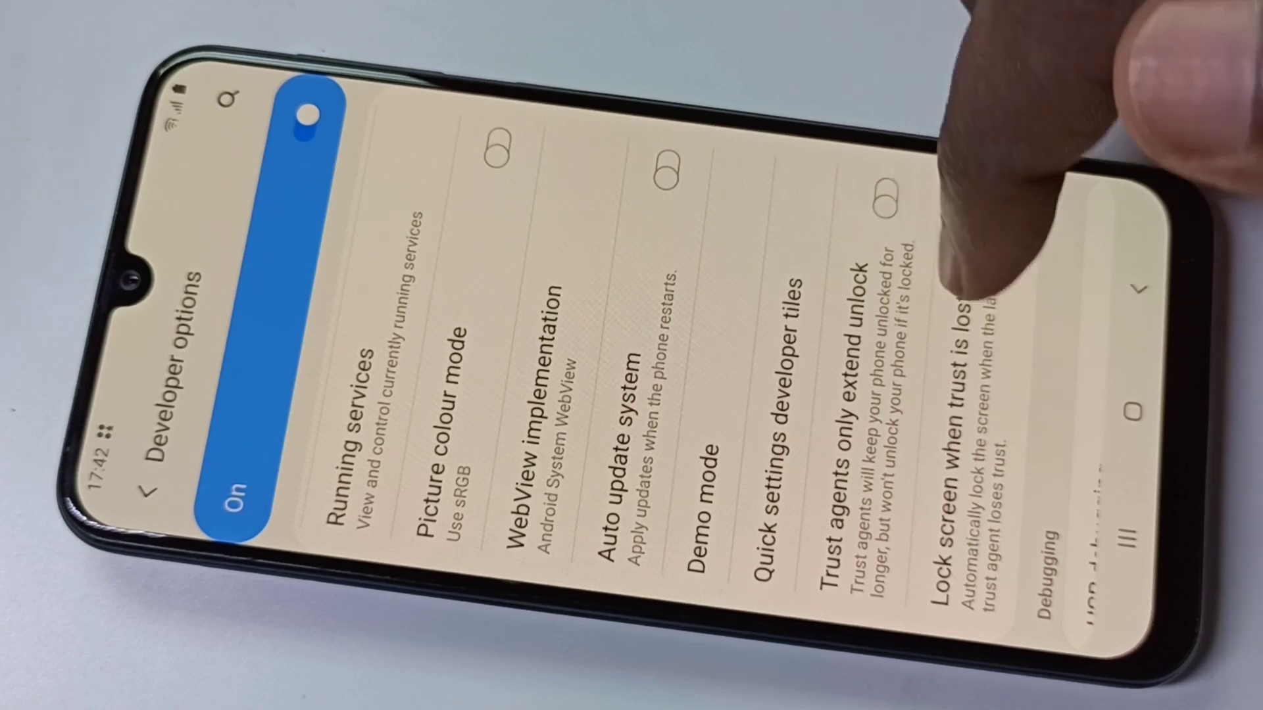
scroll(888, 296, "down", 5)
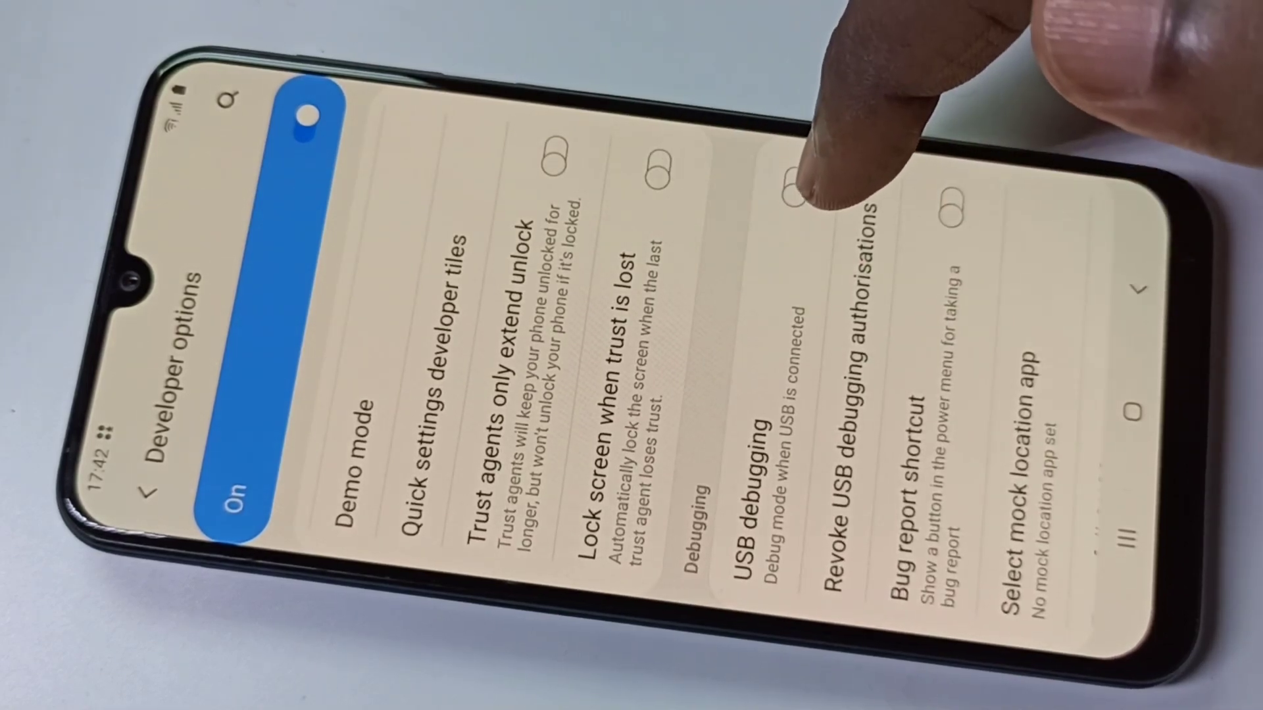
Enable USB debugging, allow it in the confirmation prompt, then switch it off again
left_click(794, 192)
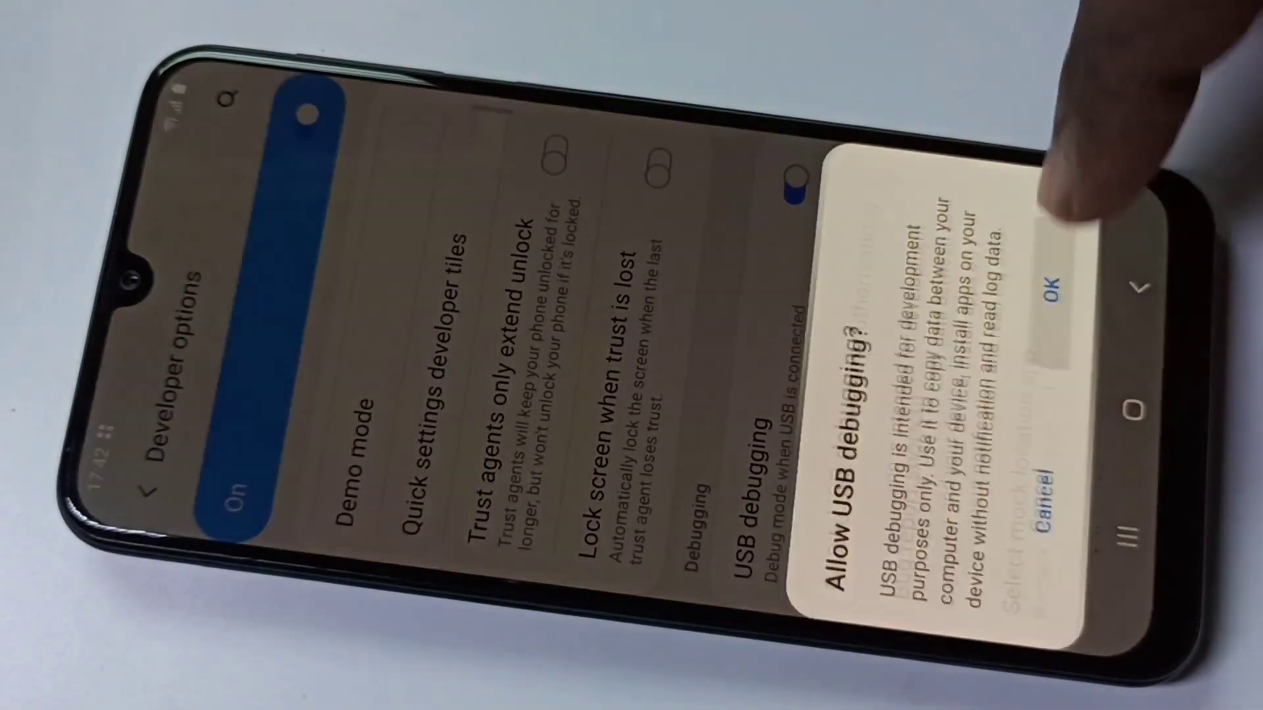
left_click(1050, 286)
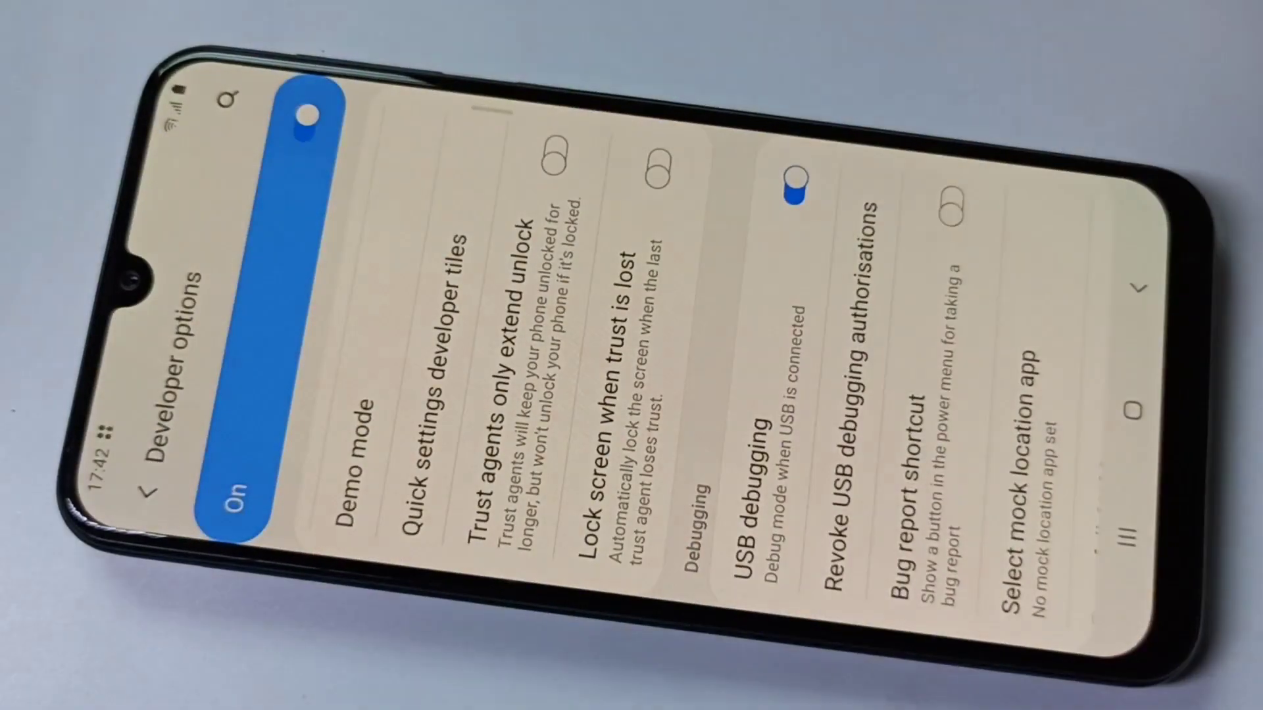
left_click(796, 188)
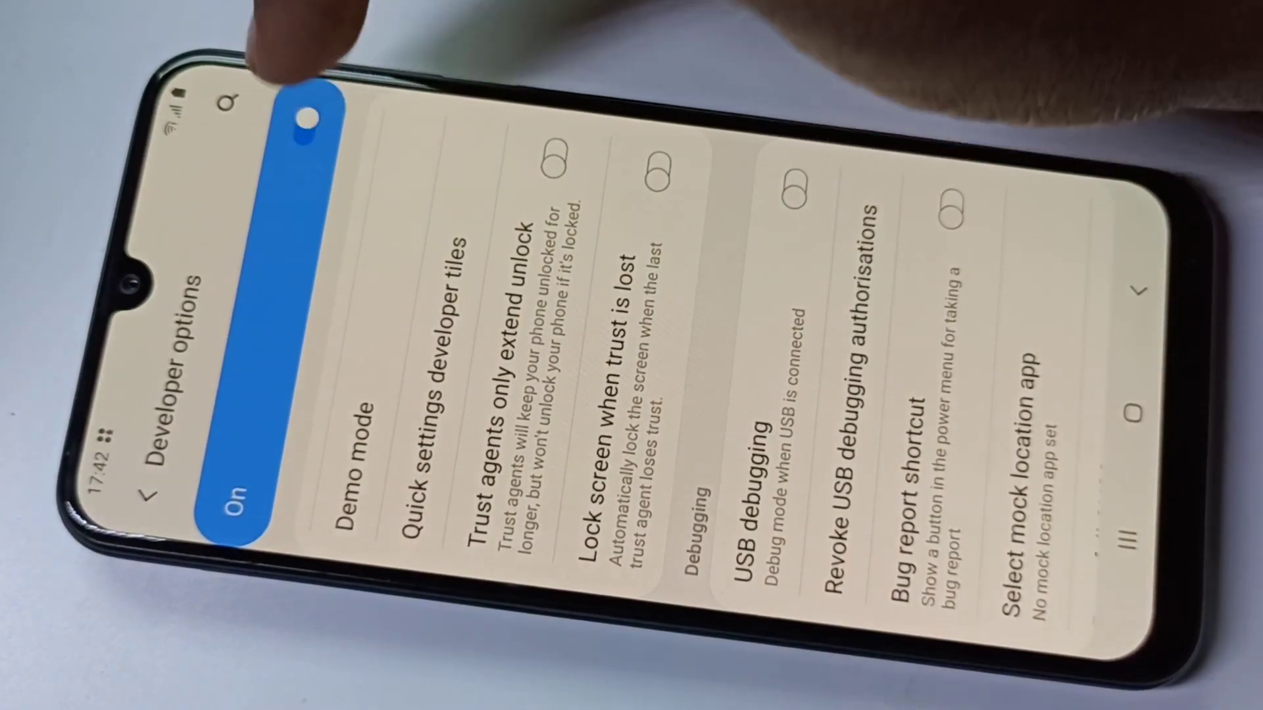
Turn off the Developer options master switch and return to the main Settings list
left_click(307, 119)
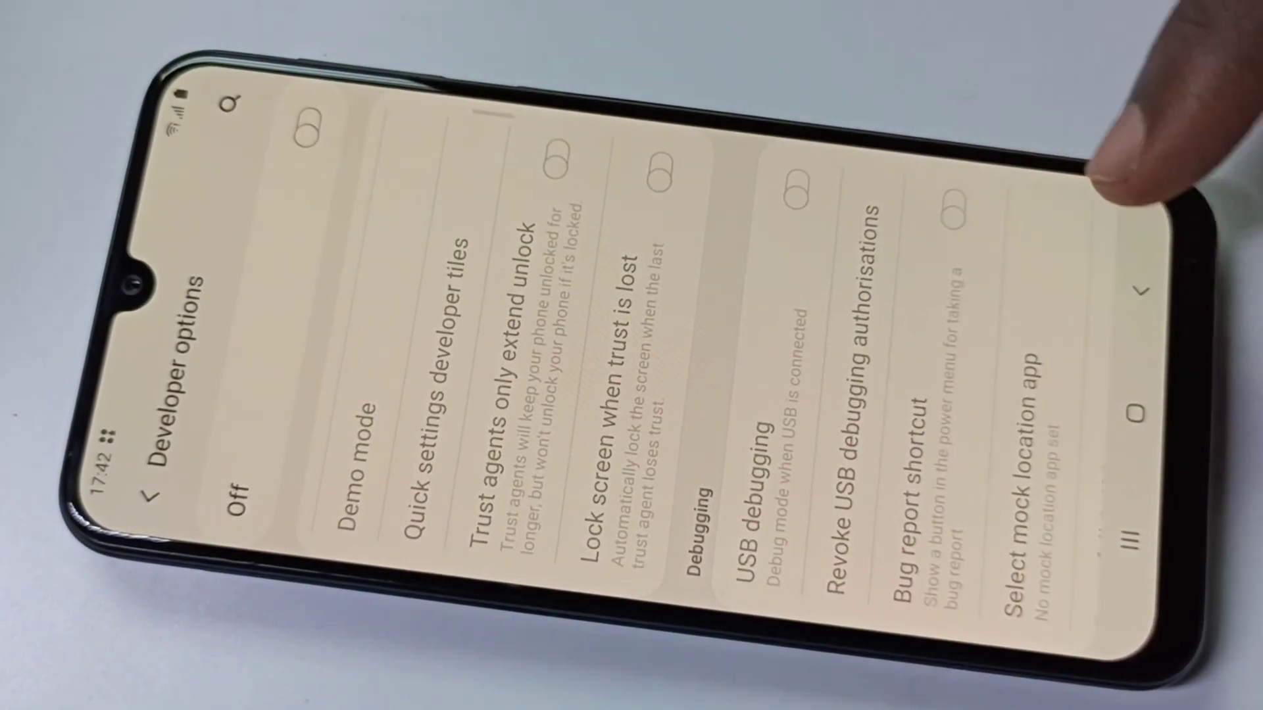
left_click(1136, 291)
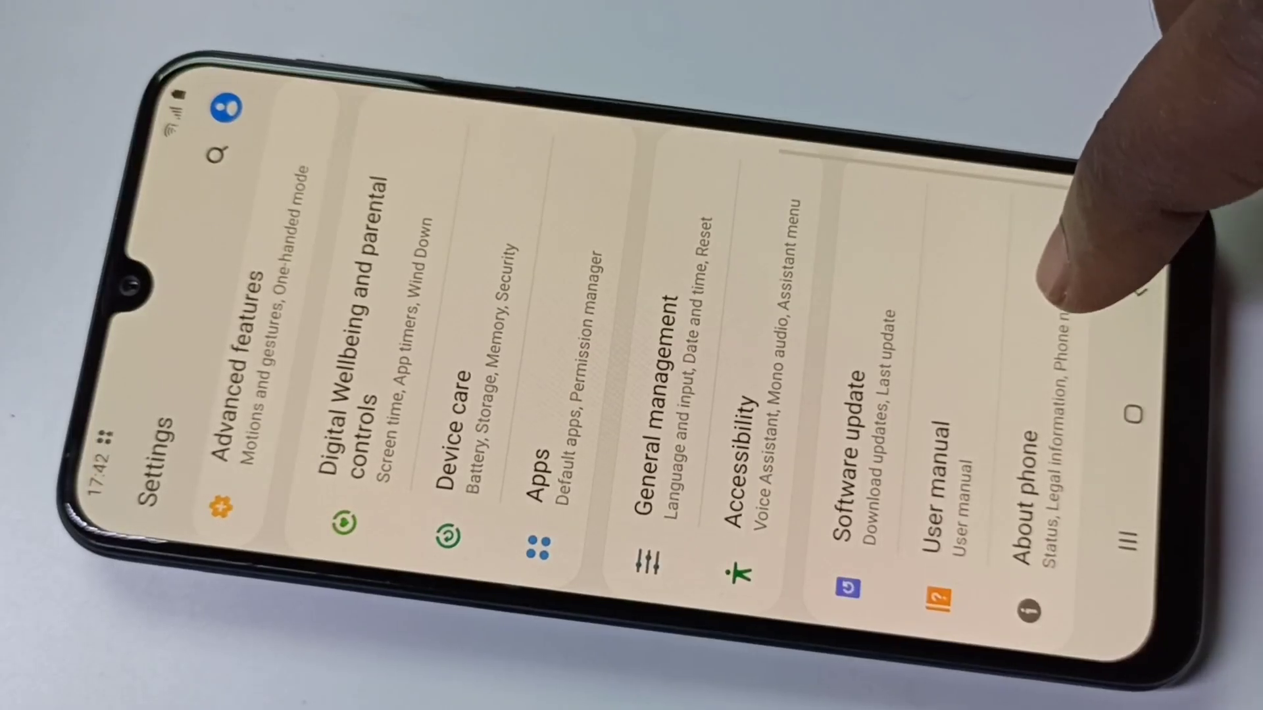
left_click_drag(1036, 326, 1085, 296)
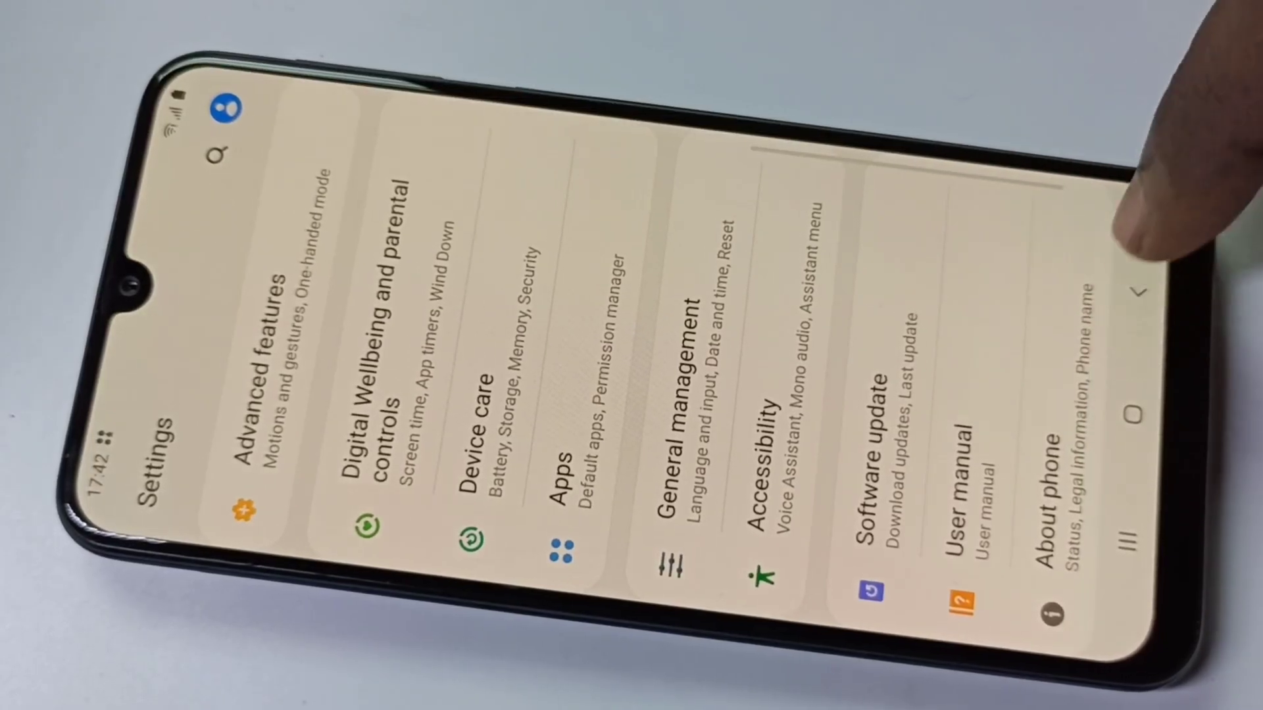